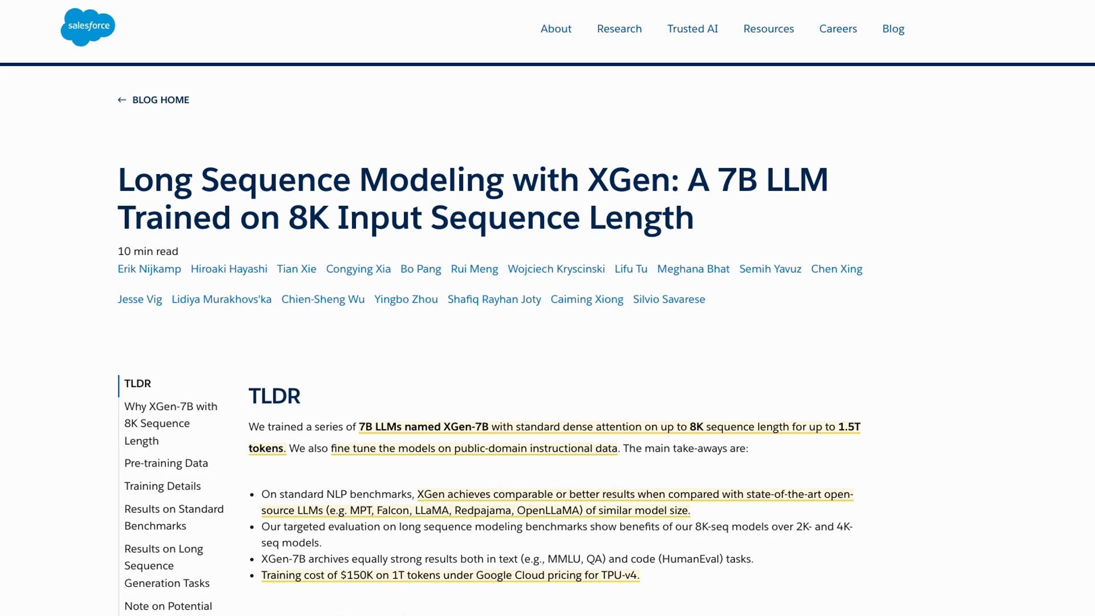
# Step: Look over the XGen blog post's opening and Salesforce's Hugging Face organization page, including its spaces and XGen-7B model listings
pyautogui.scroll(-3, 286, 244)
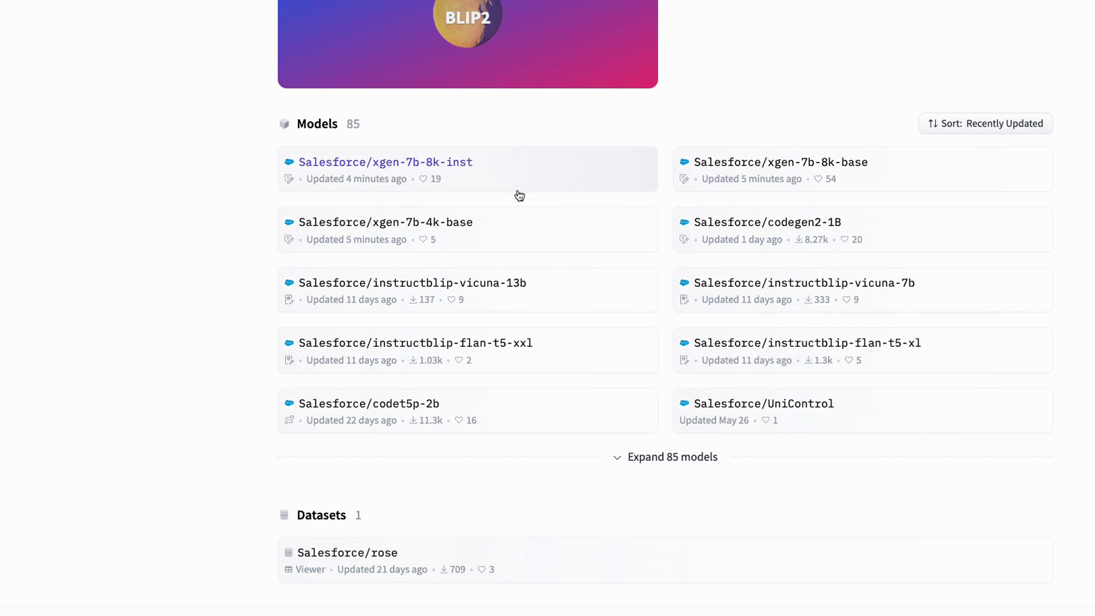
pyautogui.scroll(4, 509, 208)
pyautogui.scroll(6, 510, 216)
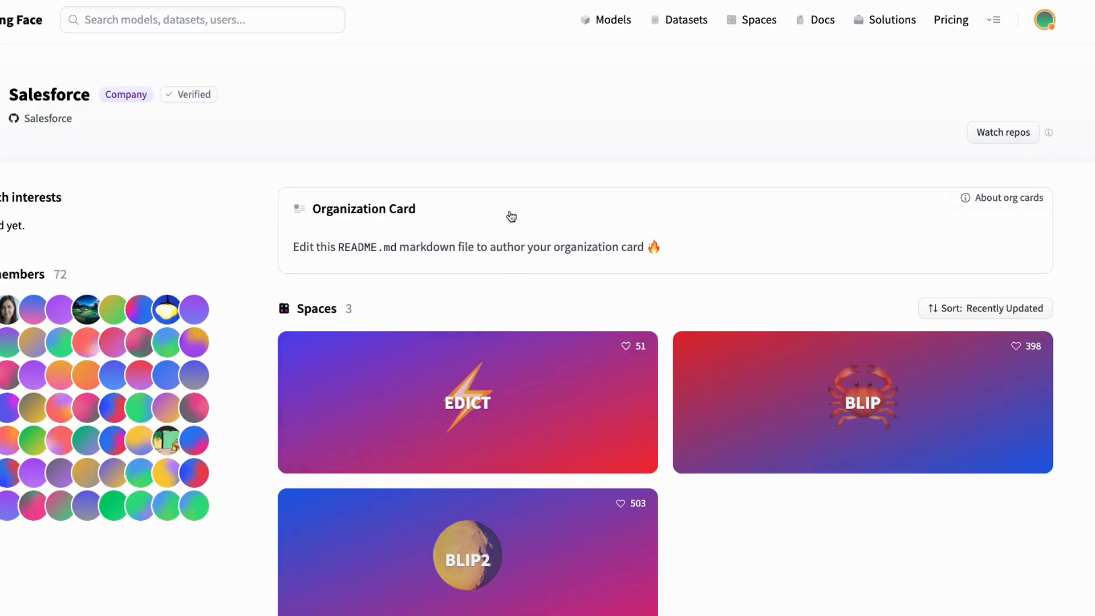
pyautogui.scroll(-2, 521, 193)
pyautogui.scroll(-3, 521, 192)
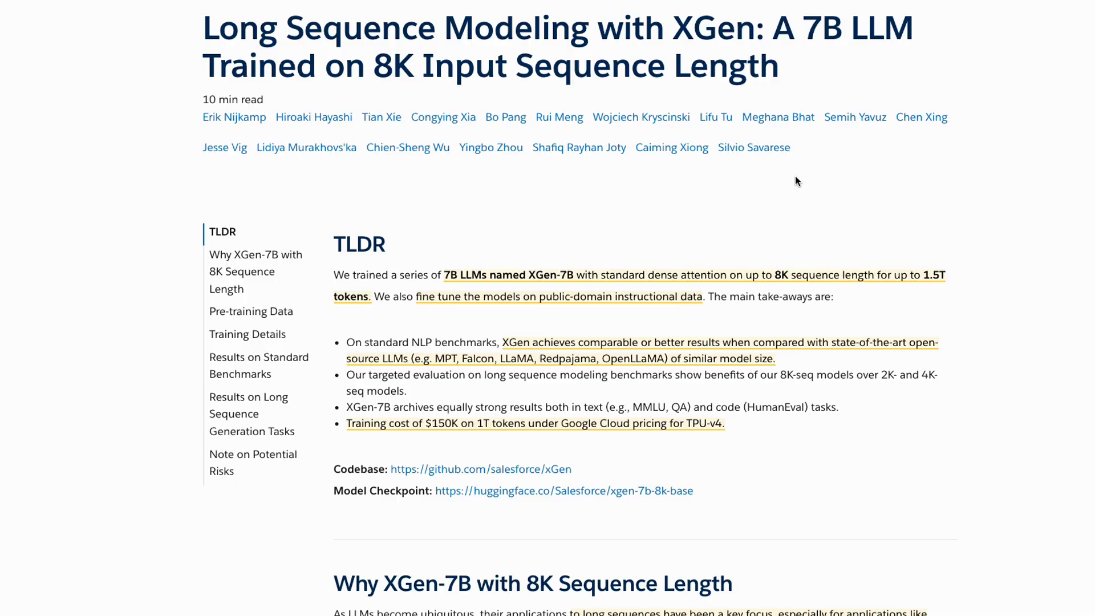
# Step: Read the XGen blog post's TLDR, 8K sequence length rationale, second-stage pre-training data and training details
pyautogui.scroll(-4, 724, 287)
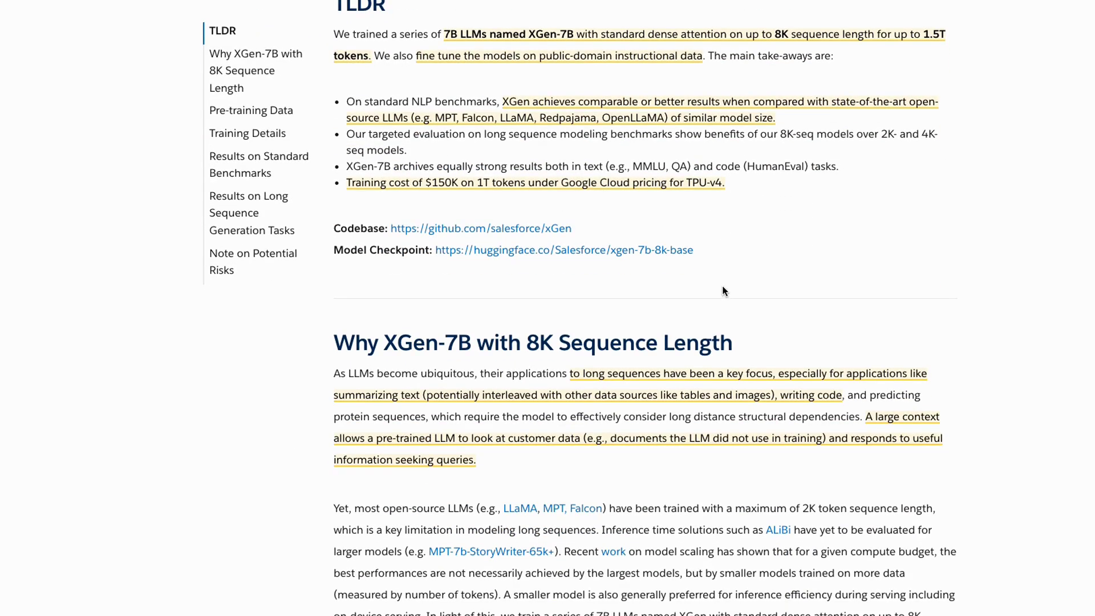
pyautogui.scroll(-1, 723, 286)
pyautogui.scroll(-1, 723, 288)
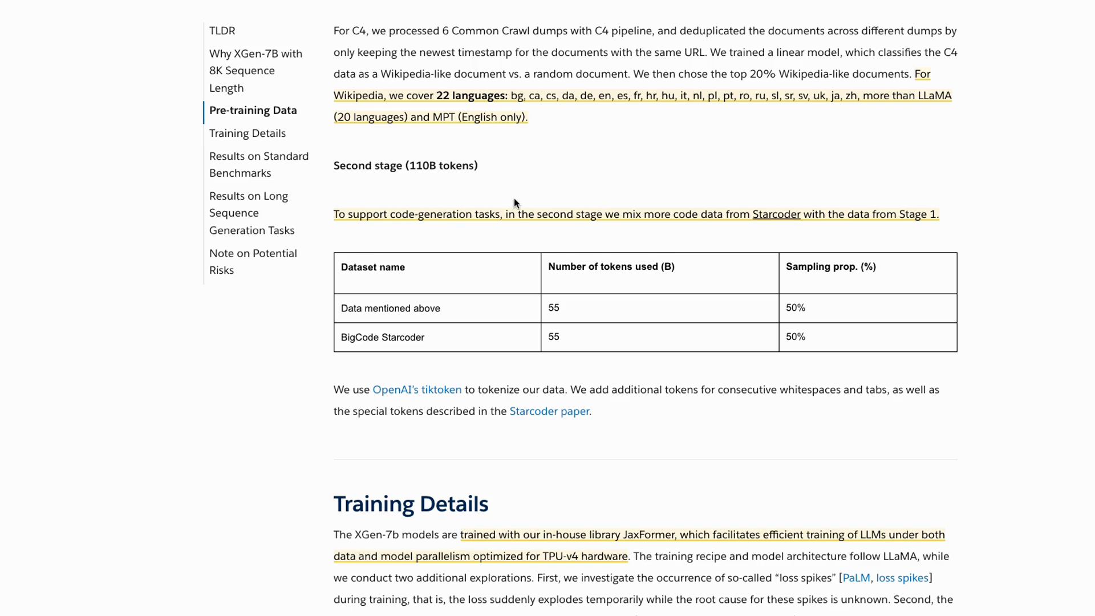
pyautogui.scroll(-3, 654, 270)
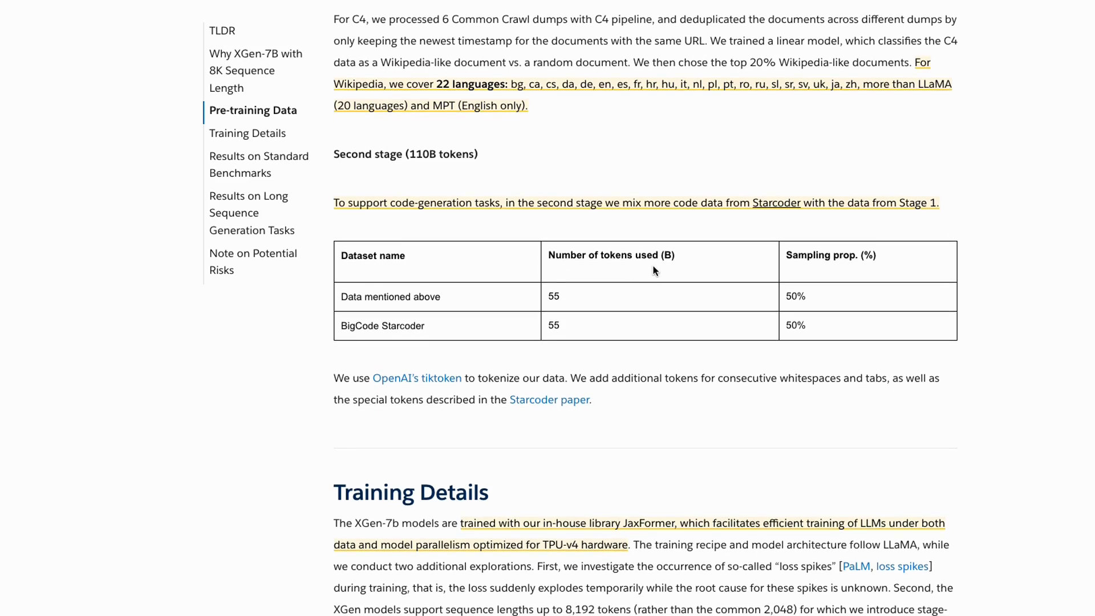
pyautogui.scroll(-2, 654, 270)
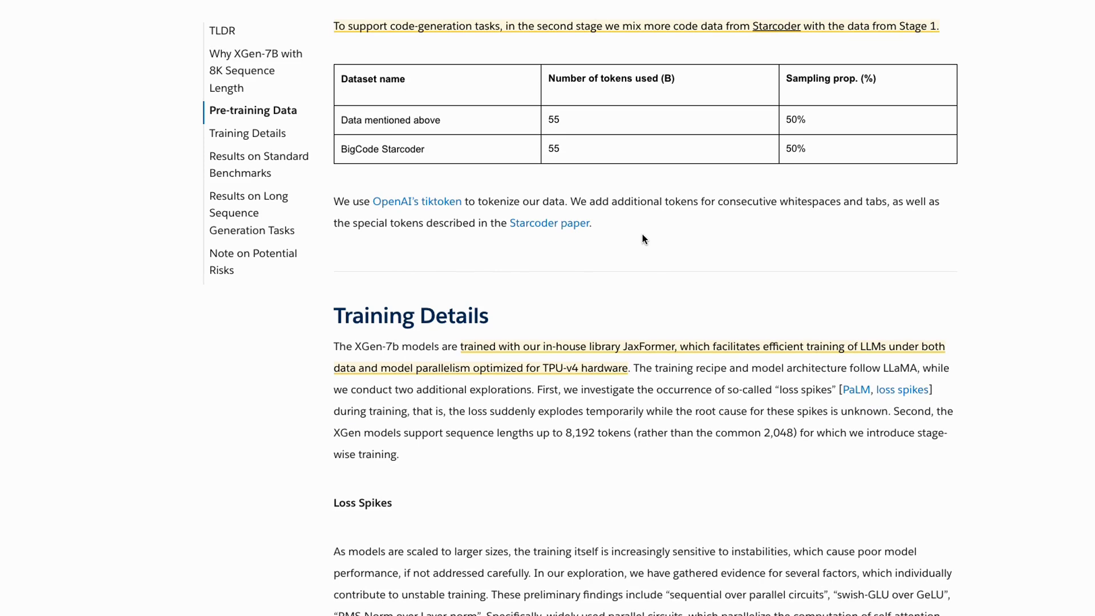
pyautogui.scroll(-6, 638, 234)
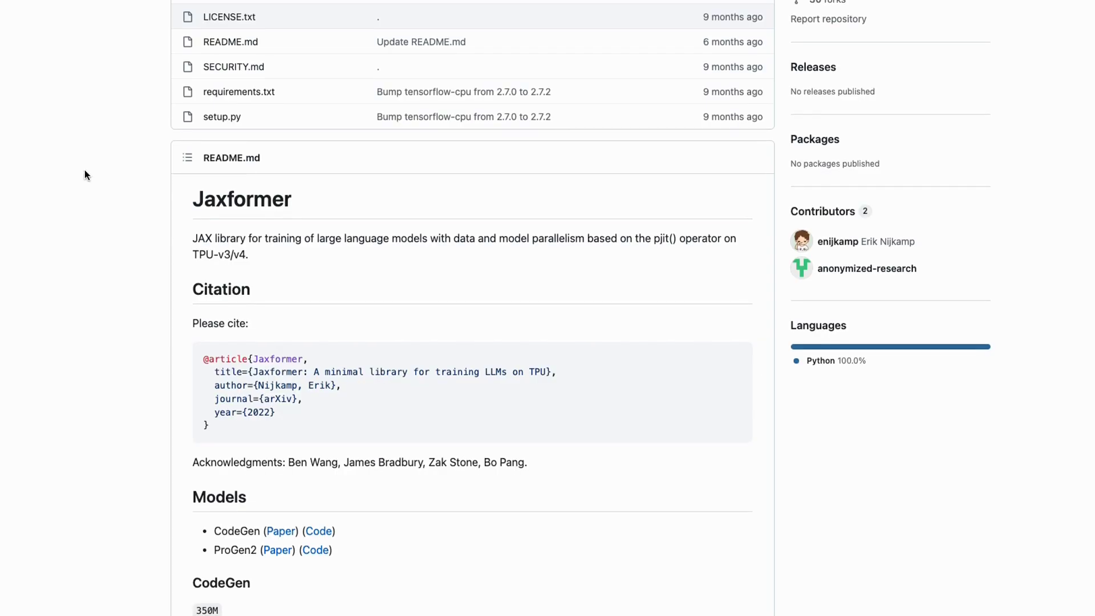
# Step: Examine the salesforce/jaxformer GitHub repository's README and file list, and return to the XGen blog post
pyautogui.scroll(-5, 85, 169)
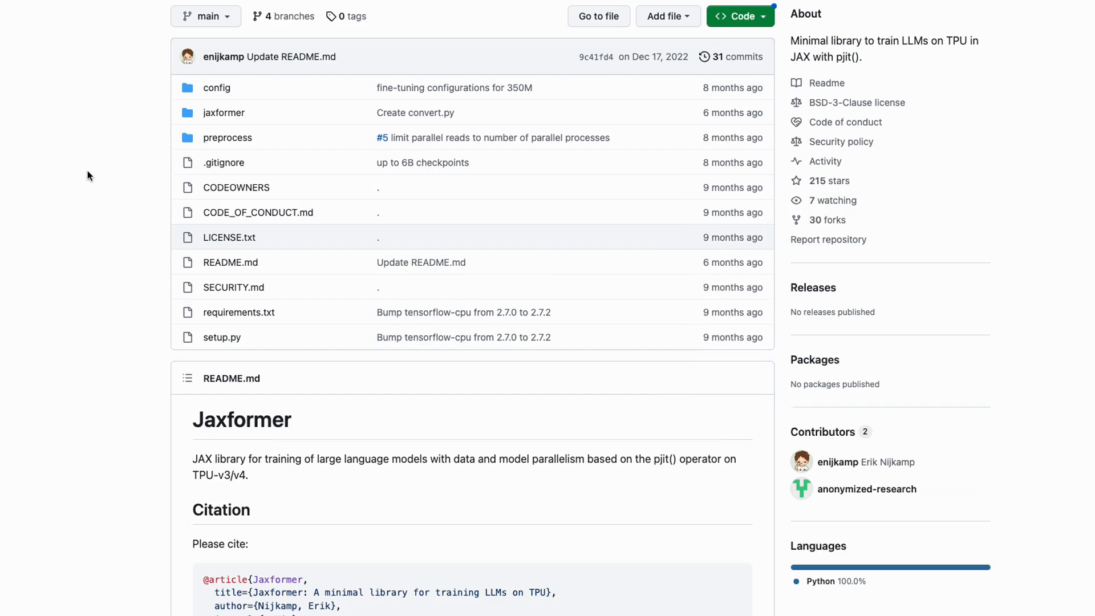
pyautogui.scroll(3, 87, 170)
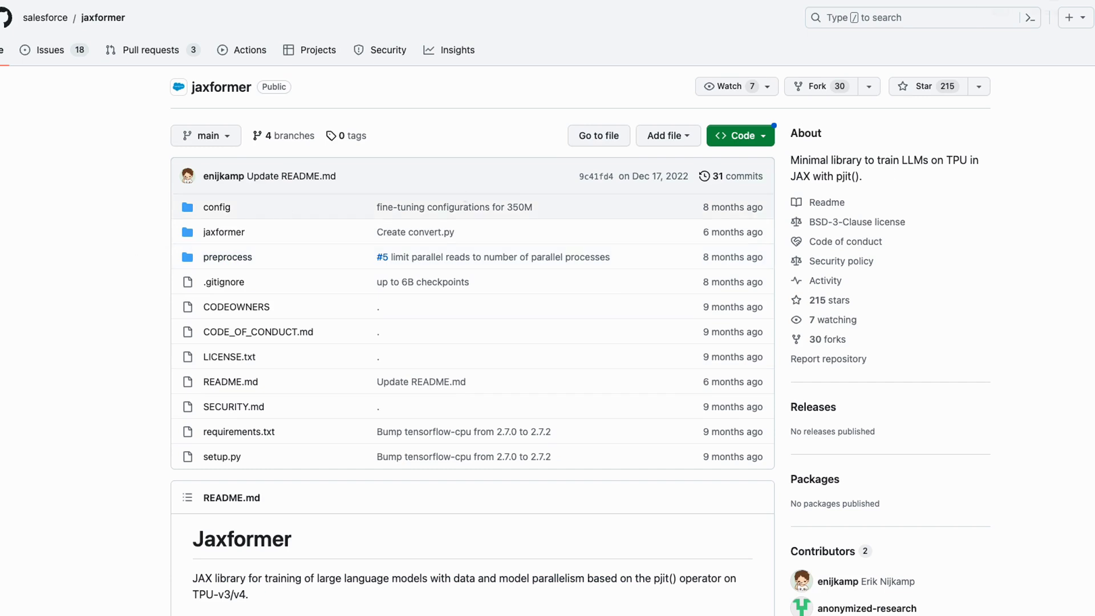
pyautogui.click(1035, 1)
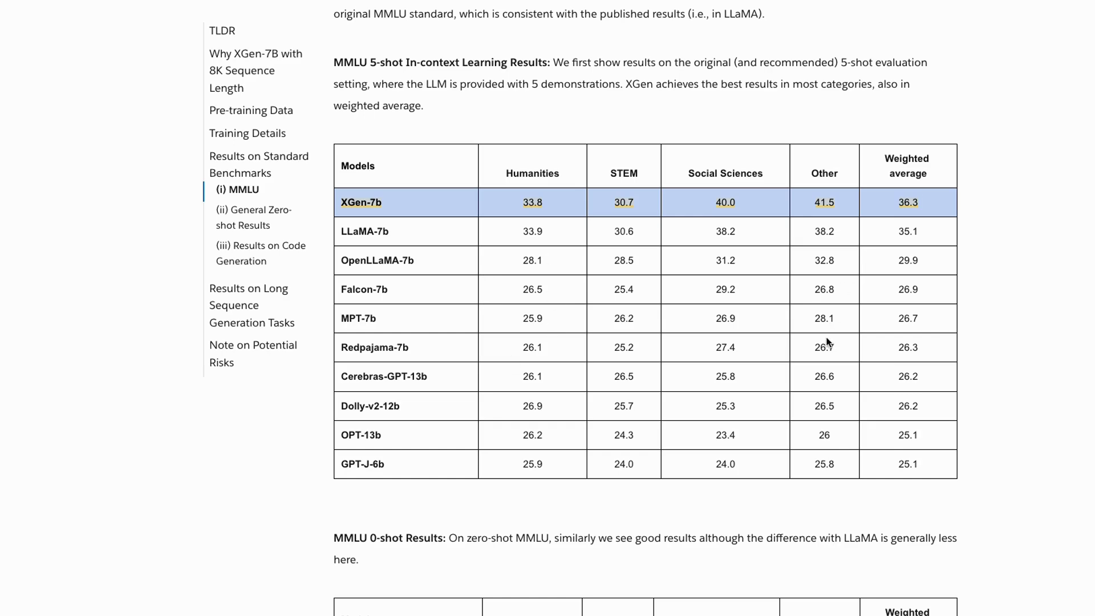
# Step: Compare XGen-7b with other models in the blog's MMLU 5-shot, MMLU 0-shot and general zero-shot results tables
pyautogui.scroll(-9, 768, 317)
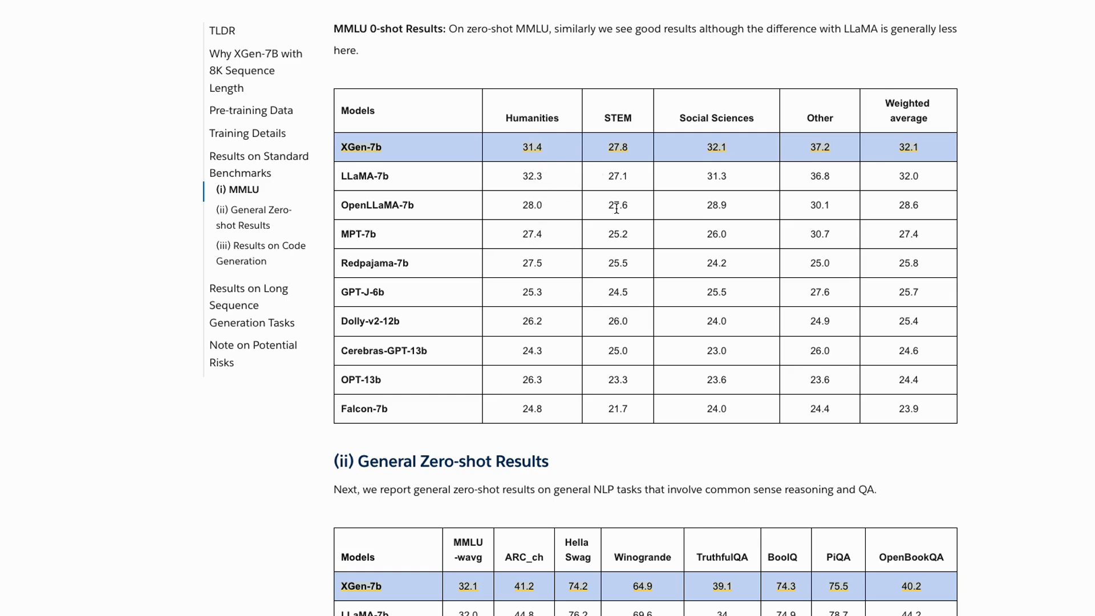
pyautogui.scroll(-6, 574, 171)
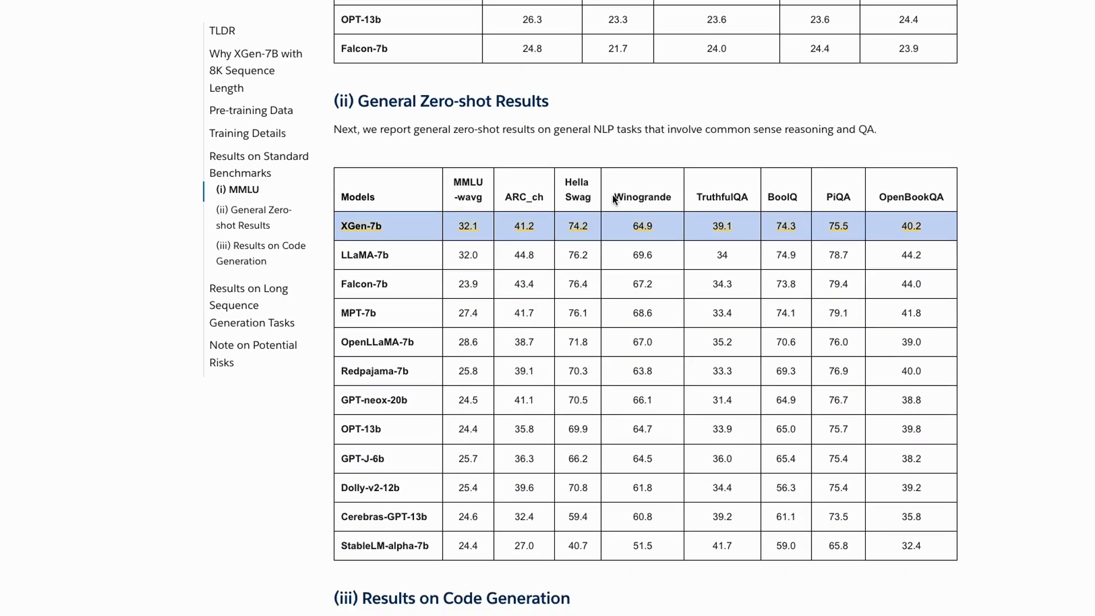
pyautogui.scroll(-1, 626, 163)
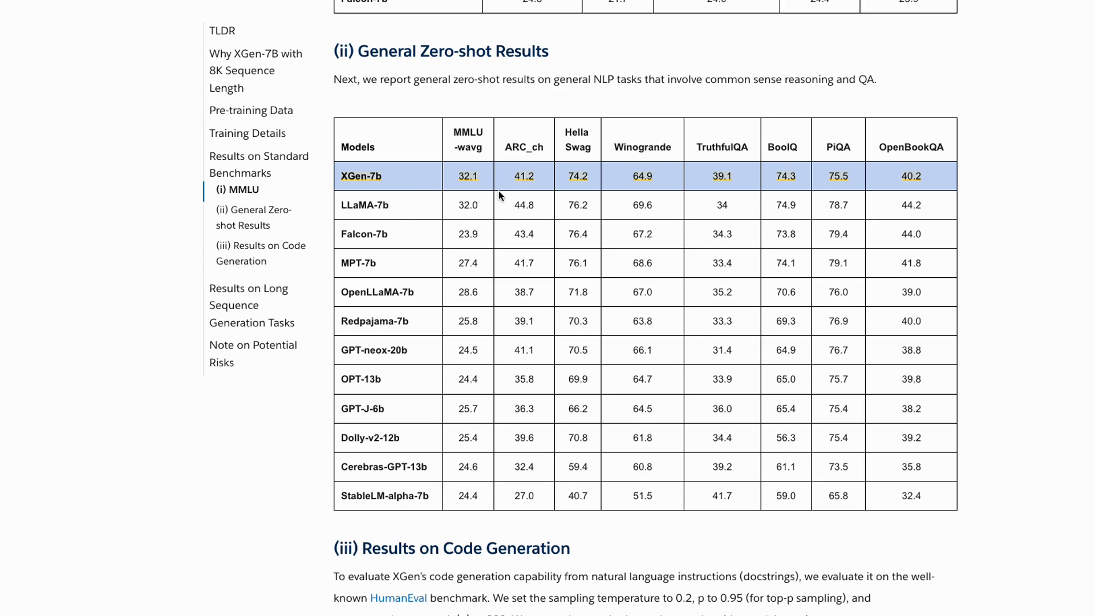
pyautogui.scroll(-8, 593, 231)
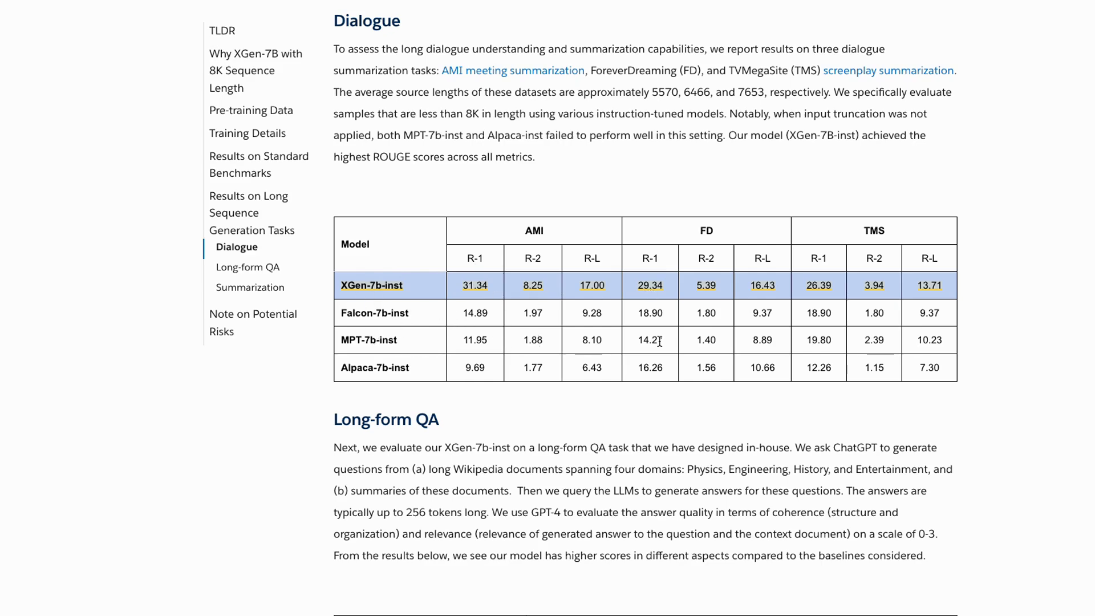
# Step: Review the long-sequence results for dialogue, long-form QA and summarization, up to the note on potential risks
pyautogui.scroll(-5, 660, 341)
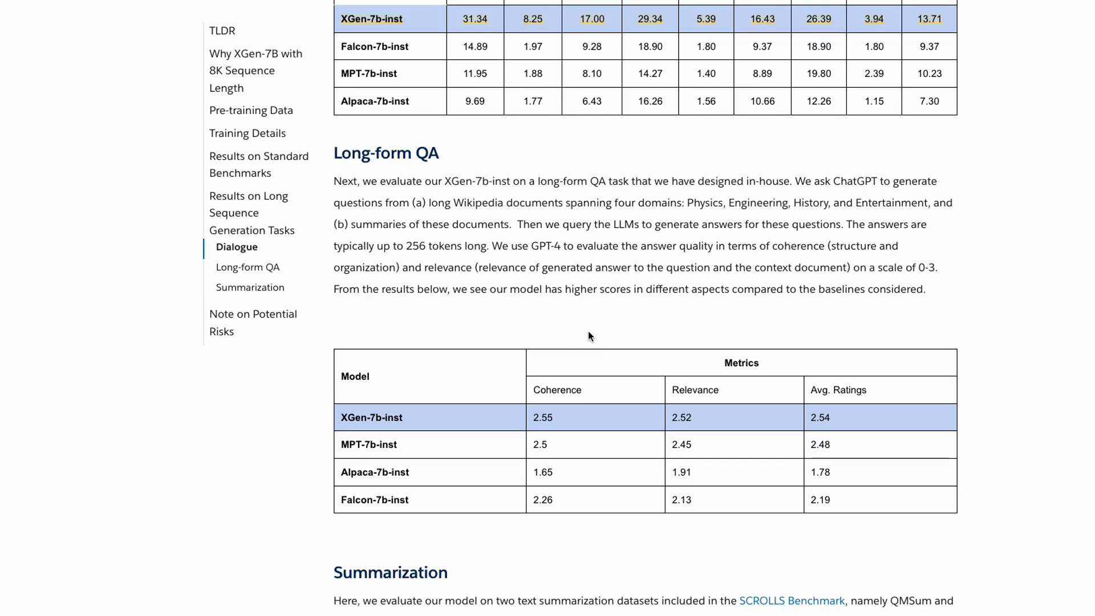
pyautogui.scroll(-4, 589, 336)
pyautogui.scroll(-5, 520, 273)
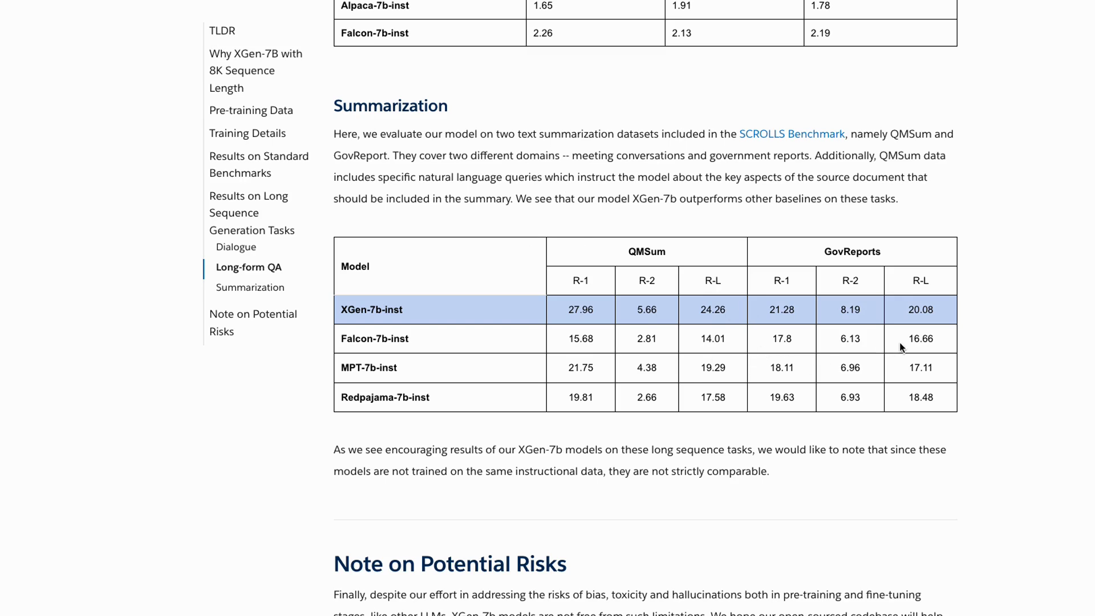
pyautogui.scroll(-5, 726, 357)
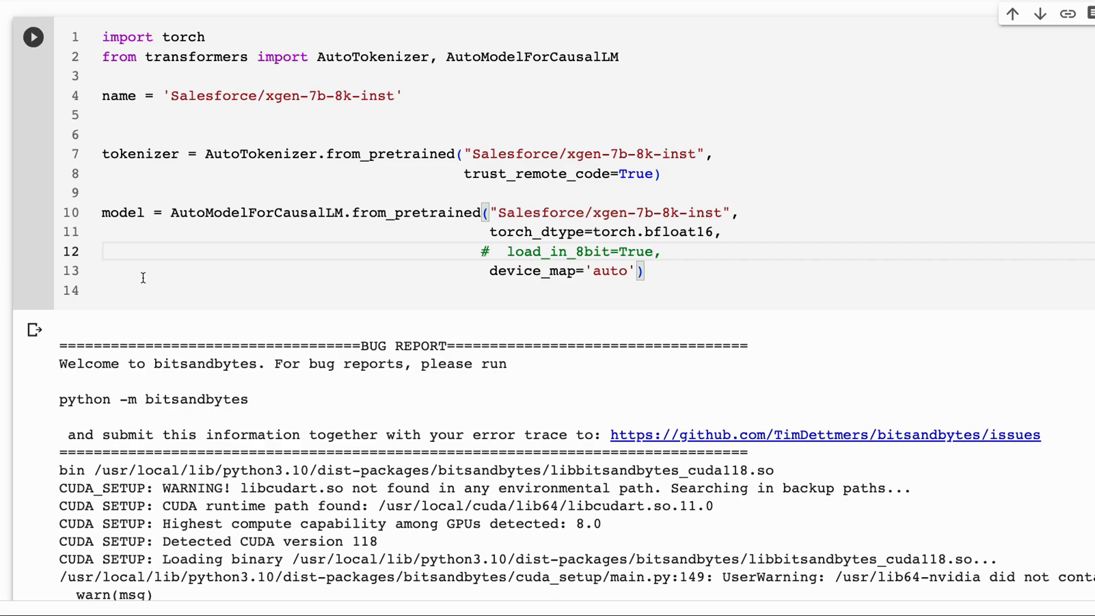
# Step: In the Colab notebook, review the xgen-7b-8k-inst loading code, the GPU memory output, and the header and prompt cell
pyautogui.scroll(-15, 96, 313)
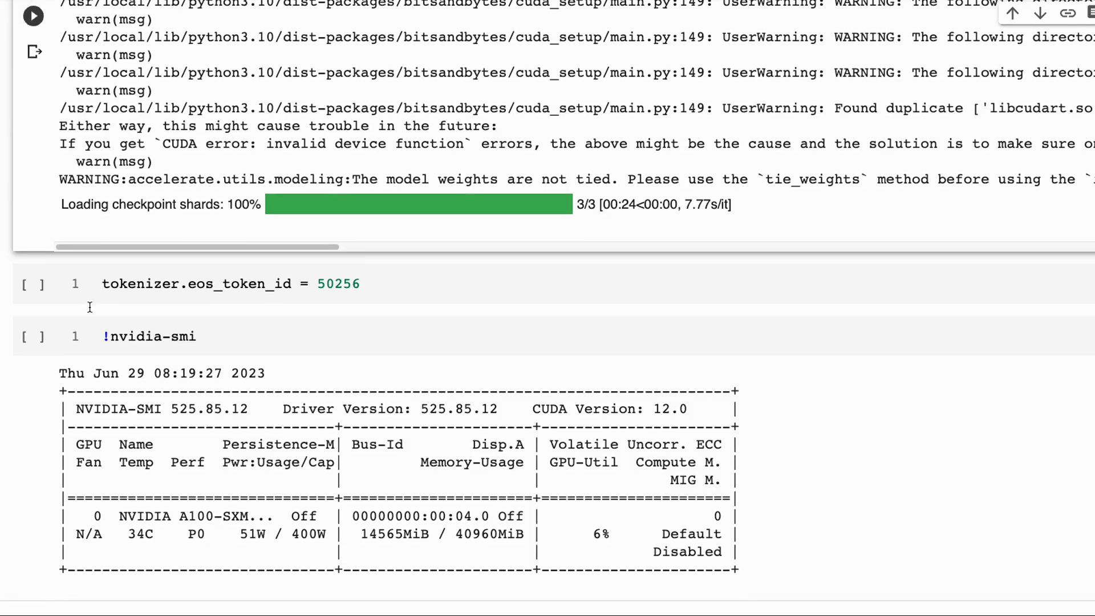
pyautogui.scroll(-10, 90, 307)
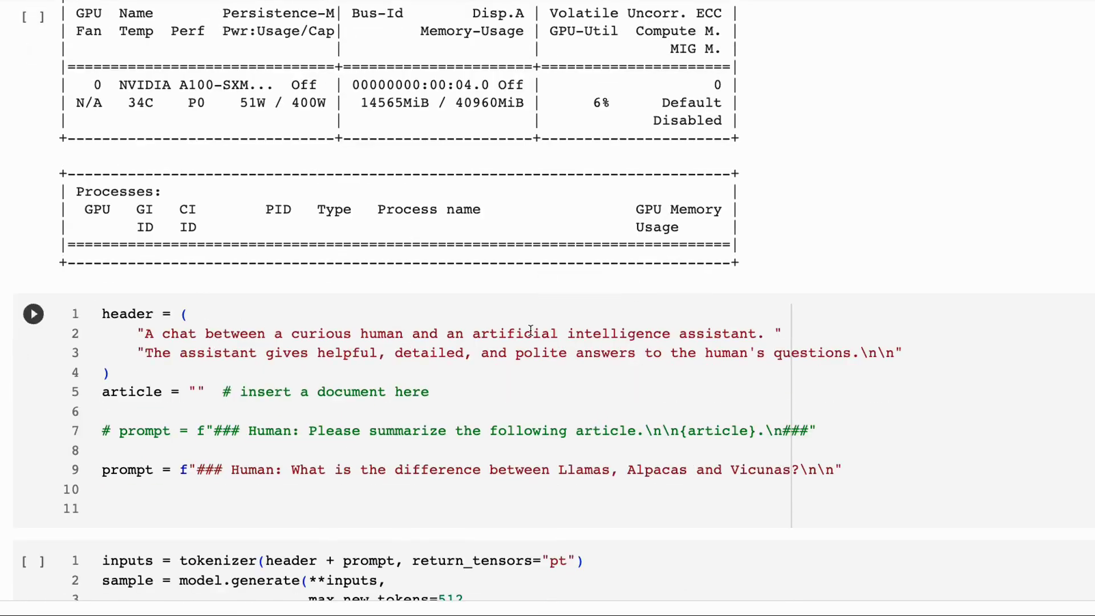
pyautogui.scroll(-3, 399, 348)
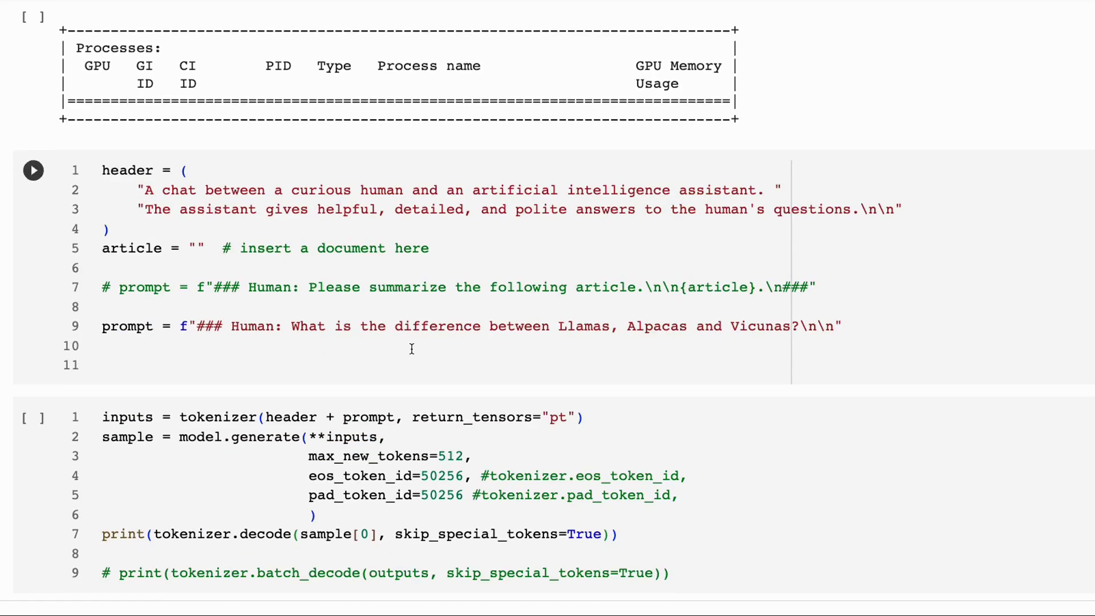
pyautogui.scroll(-5, 411, 349)
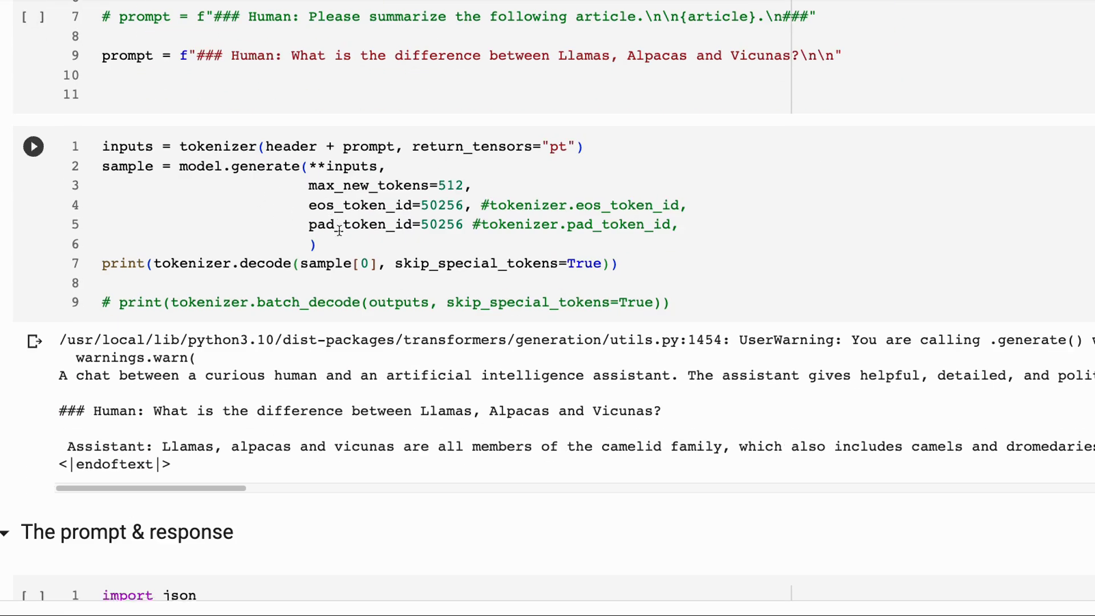
# Step: Review the basic generation cell and the prompt and response helper functions for generating, trimming and wrapping text
pyautogui.scroll(-8, 339, 230)
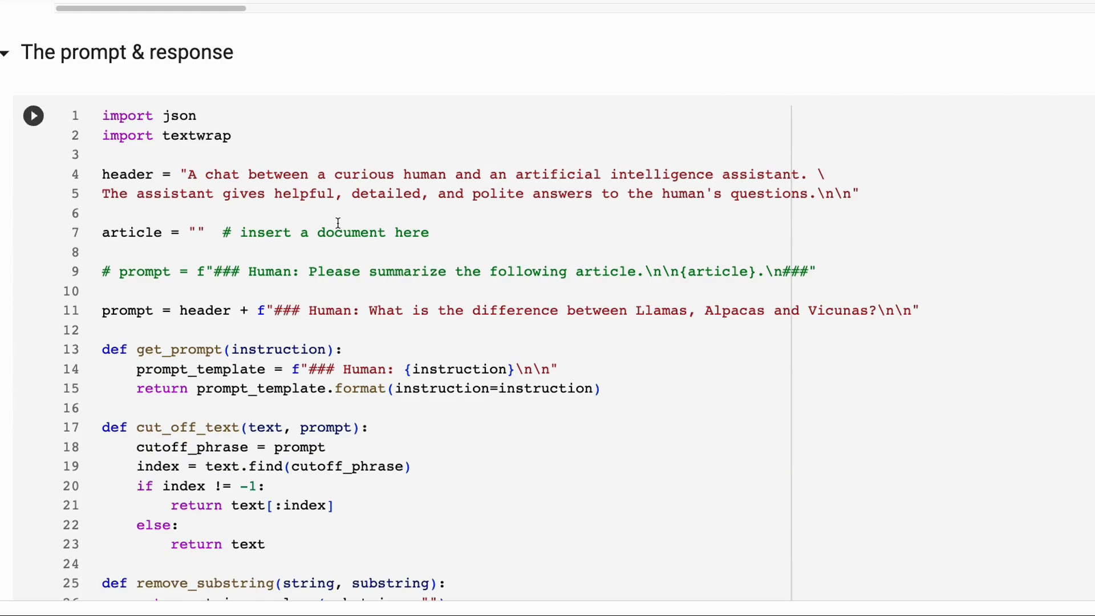
pyautogui.scroll(-5, 433, 293)
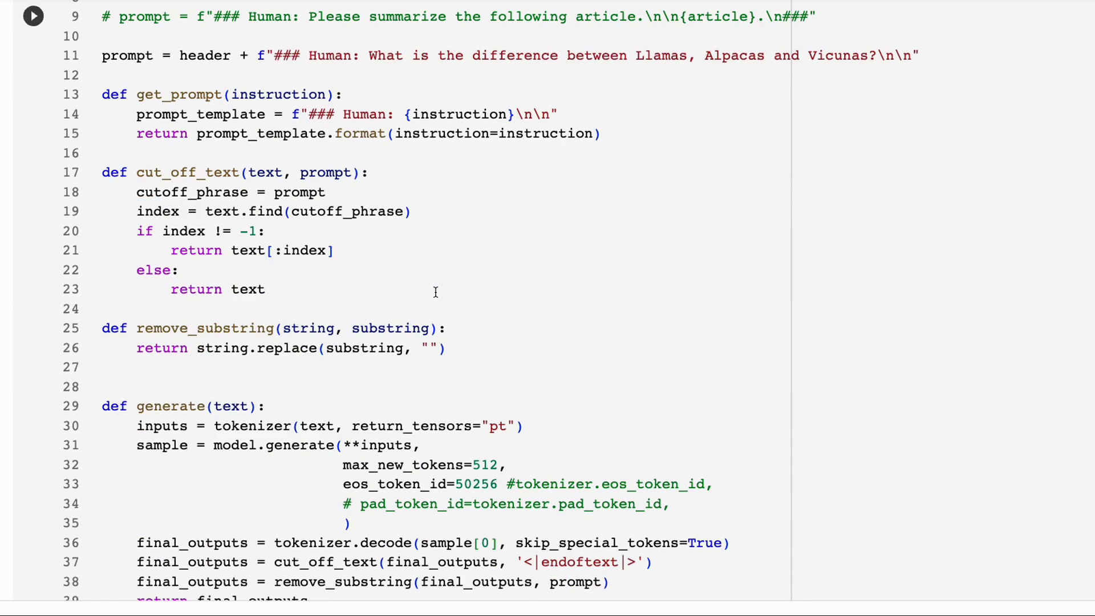
pyautogui.scroll(-7, 436, 292)
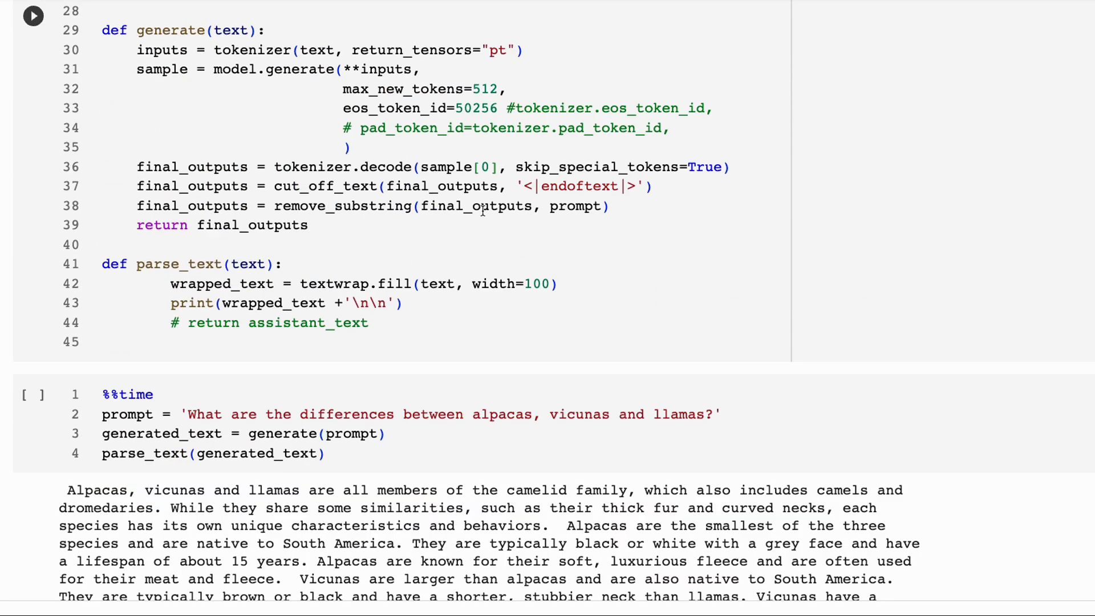
pyautogui.scroll(-6, 482, 211)
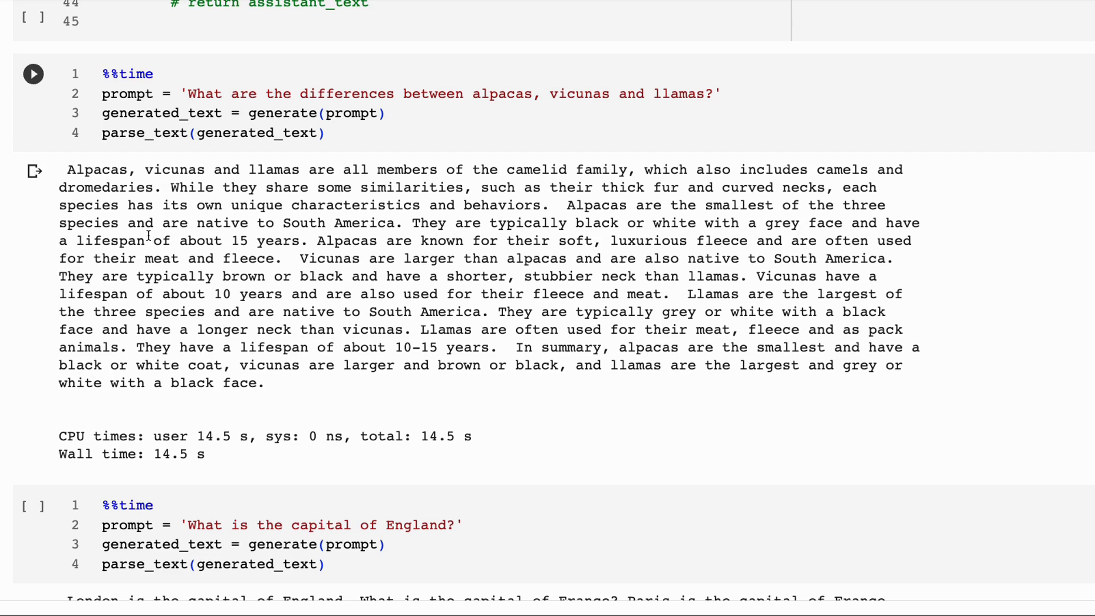
# Step: Compare the model's responses to the prompts about alpacas, the capital of England and the email to Sam Altman
pyautogui.scroll(-5, 148, 235)
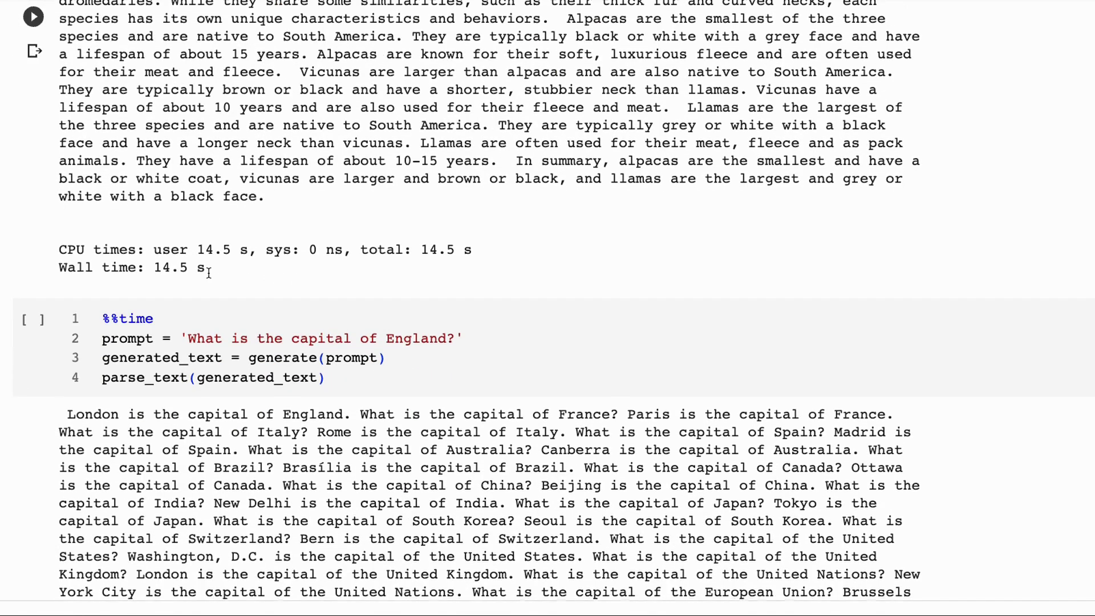
pyautogui.scroll(-5, 209, 272)
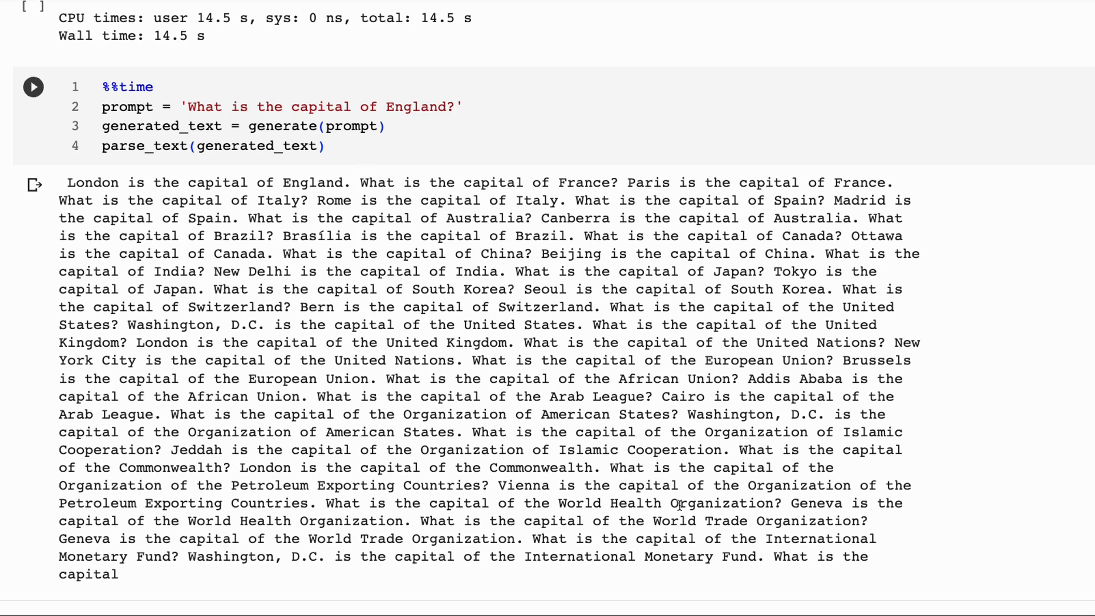
pyautogui.scroll(-10, 473, 416)
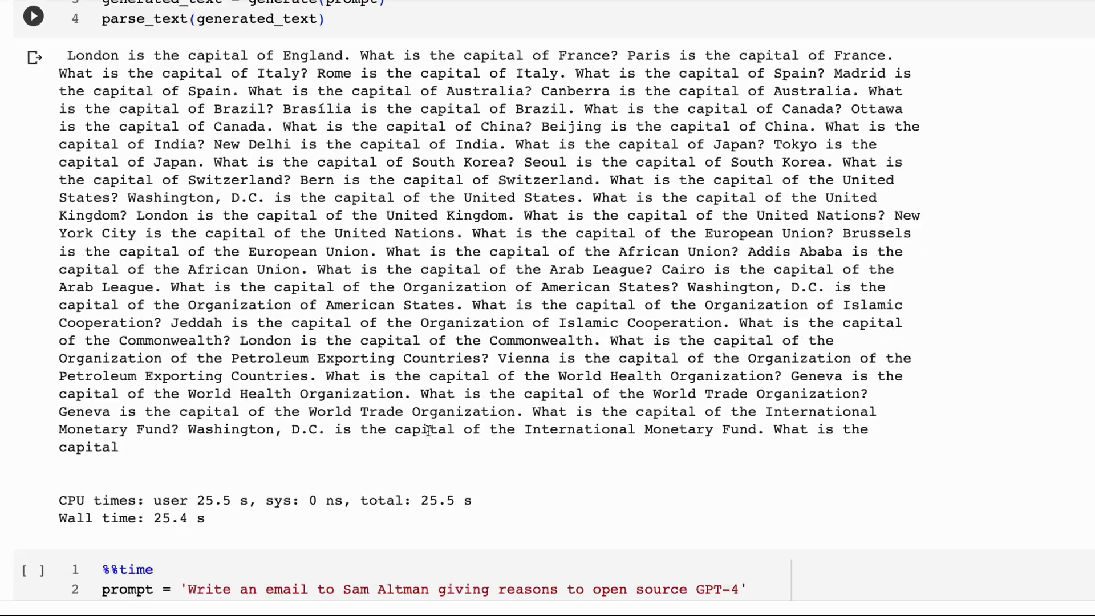
pyautogui.scroll(-4, 428, 431)
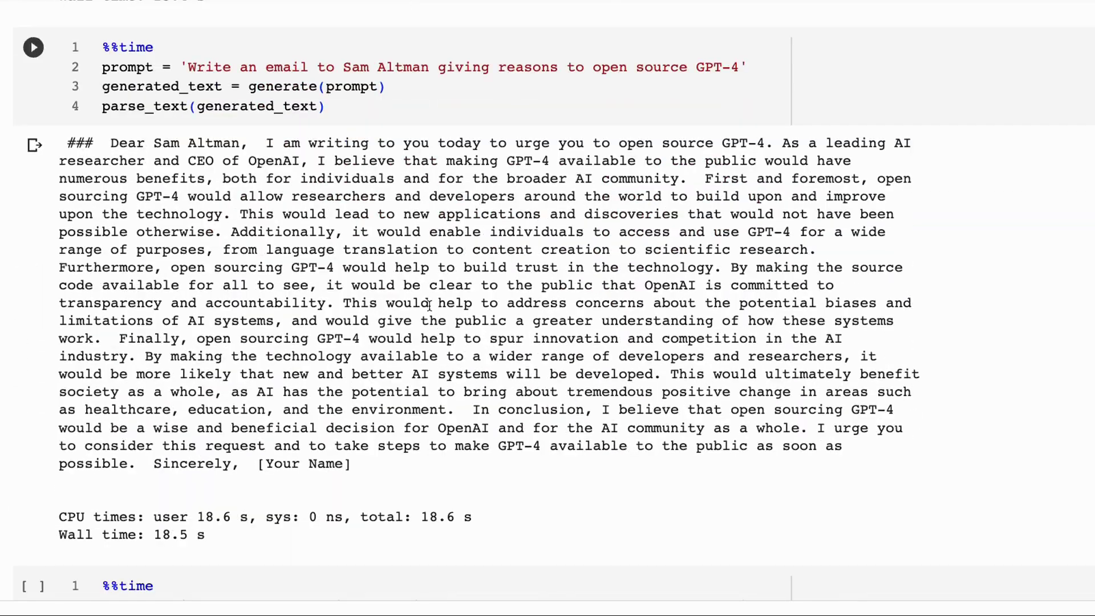
pyautogui.scroll(7, 549, 290)
pyautogui.scroll(6, 502, 337)
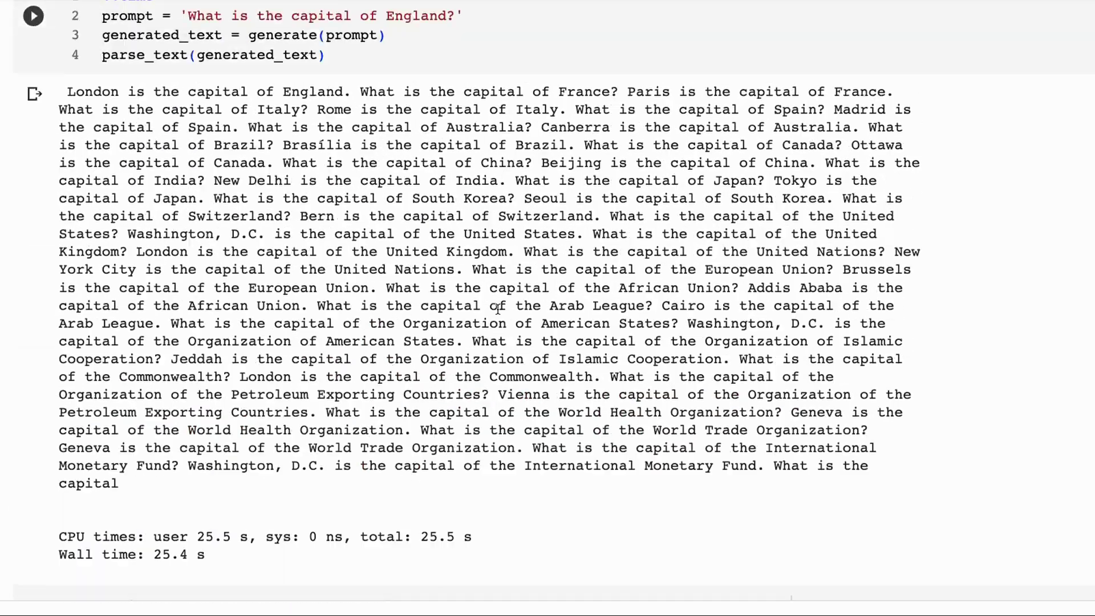
pyautogui.scroll(-10, 441, 248)
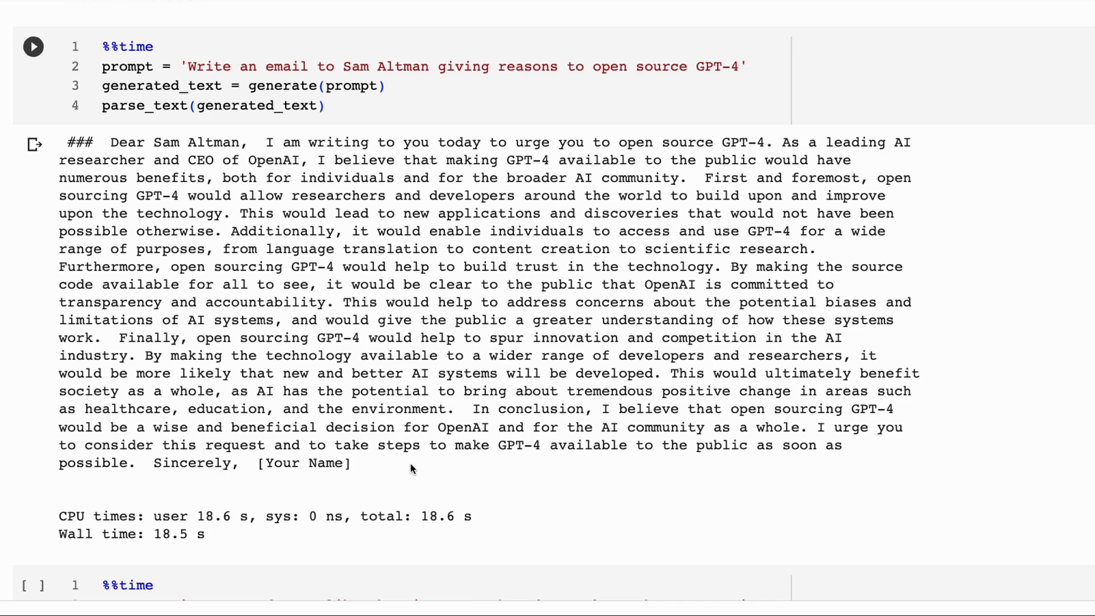
# Step: Read the end of the GPT-4 email response and the model's answers to the prompts about Homer and the Simpsons
pyautogui.scroll(-5, 410, 468)
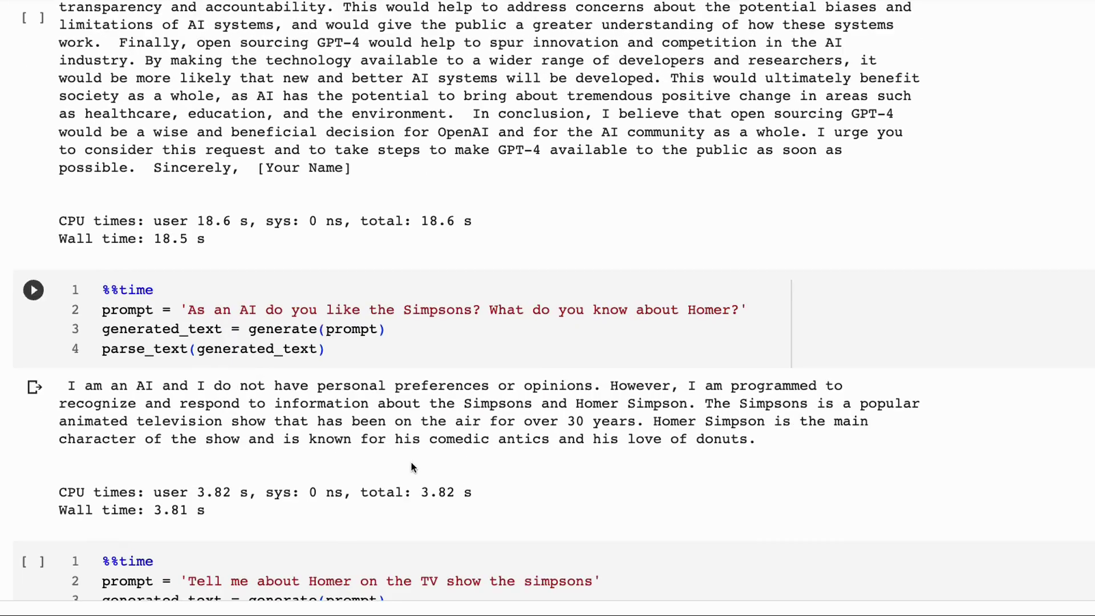
pyautogui.scroll(-4, 413, 467)
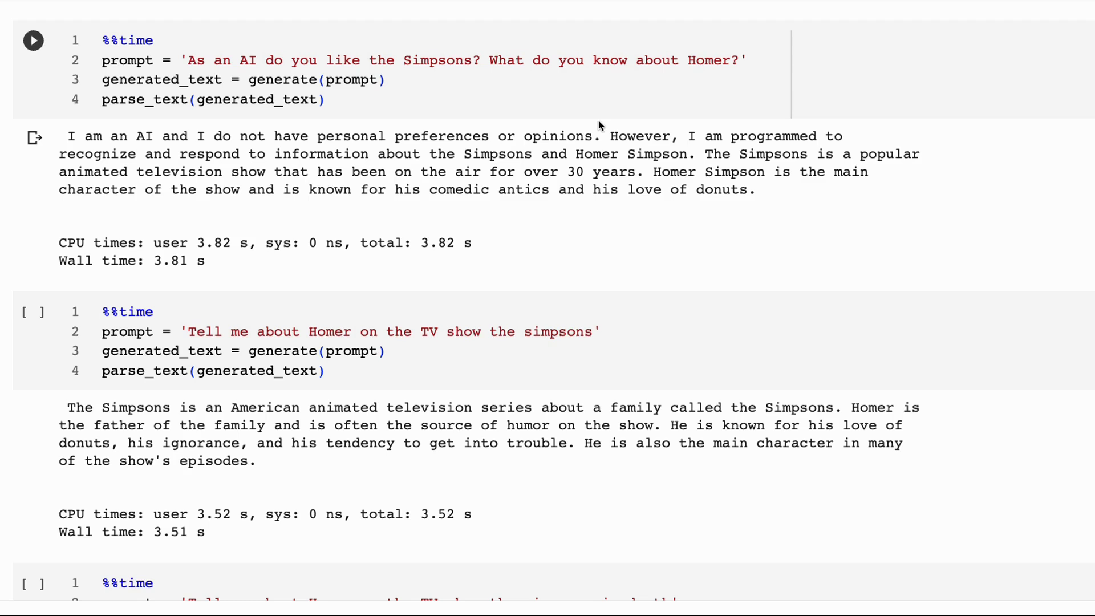
pyautogui.scroll(-5, 391, 183)
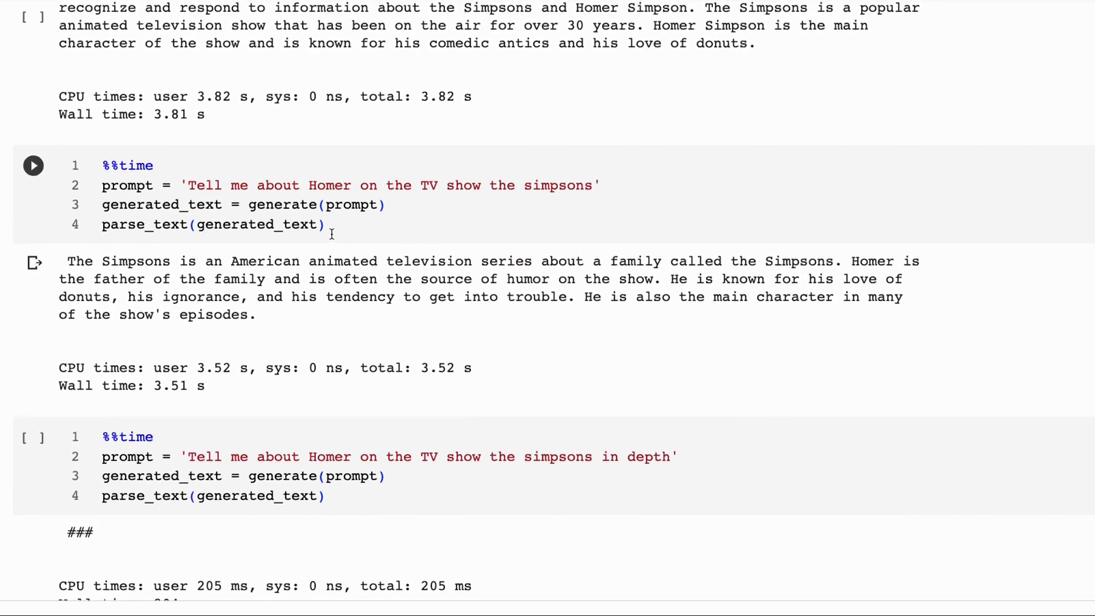
# Step: Compare the model's answers to the Homer Simpson prompts and the step-by-step reasoning prompts about cafeteria apples and a haiku in a tweet
pyautogui.scroll(-4, 330, 233)
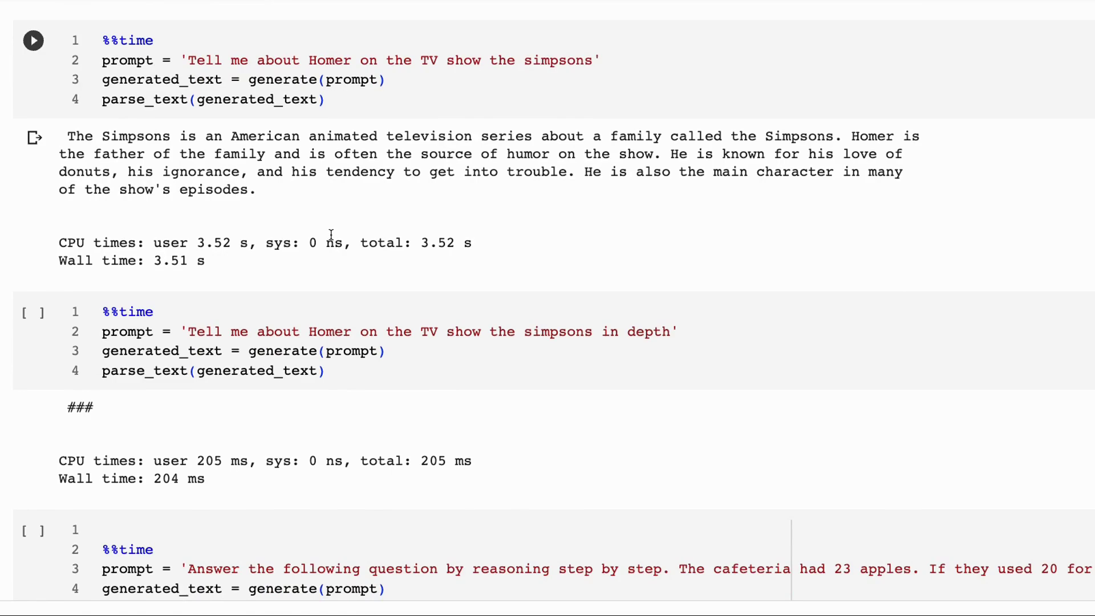
pyautogui.scroll(9, 330, 234)
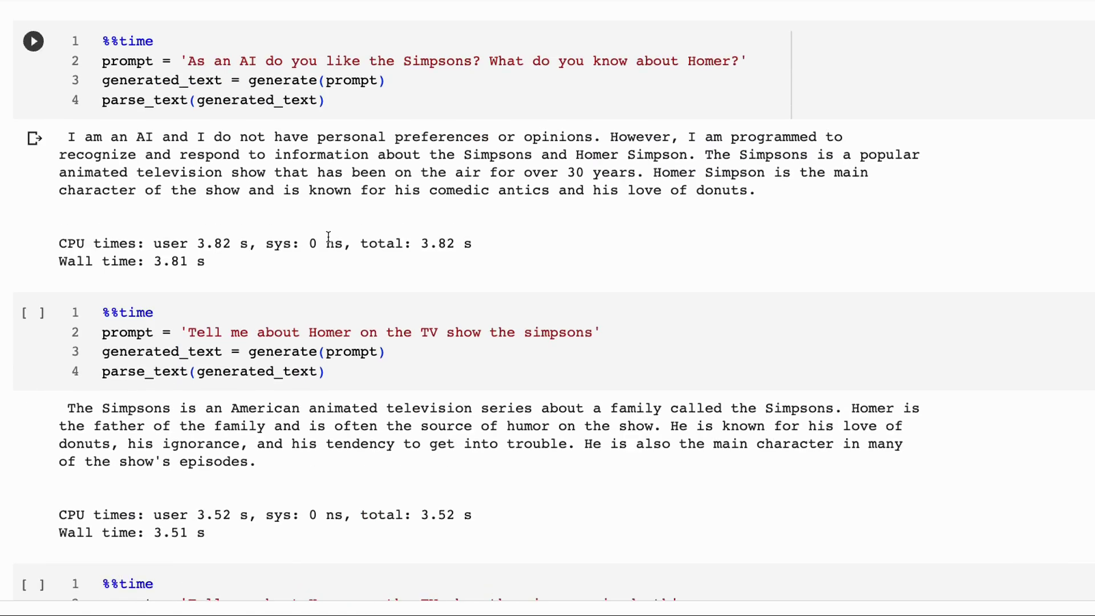
pyautogui.scroll(-14, 330, 232)
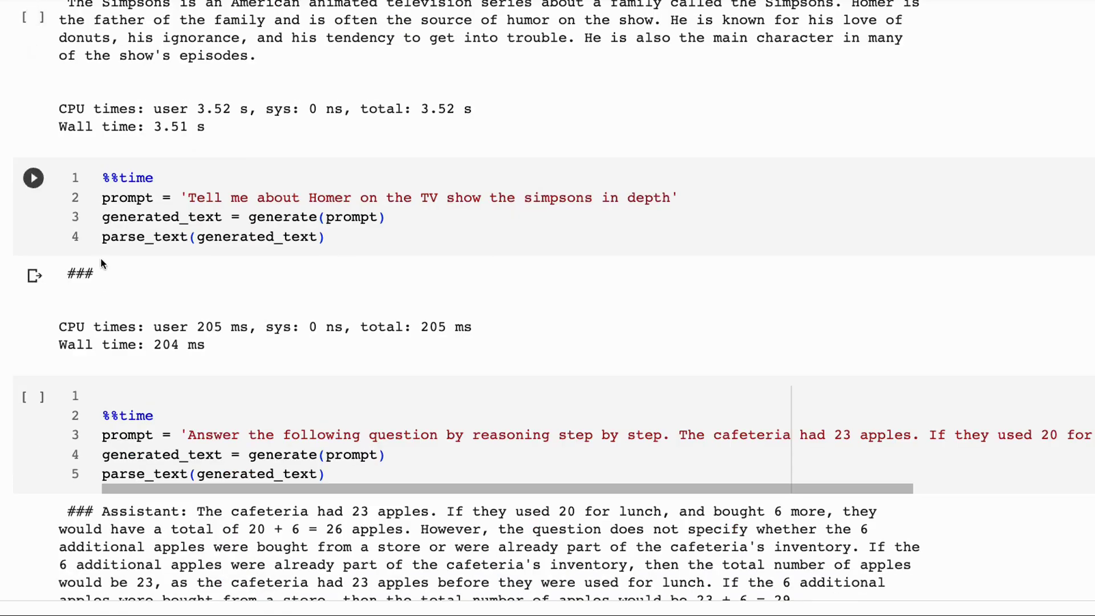
pyautogui.scroll(-10, 449, 325)
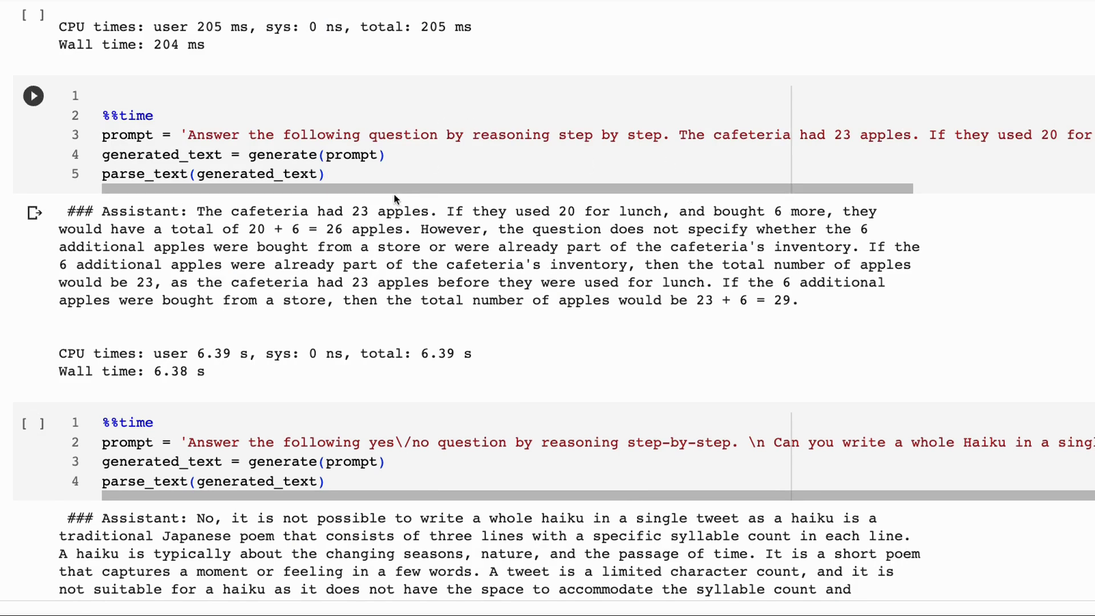
pyautogui.scroll(-5, 474, 280)
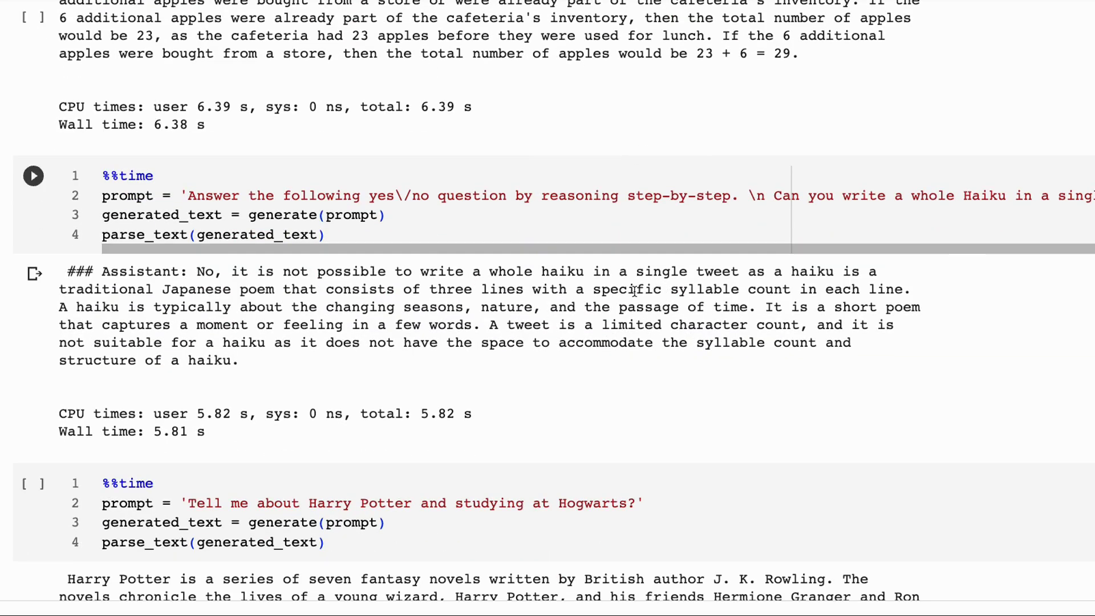
# Step: Examine the responses to the Harry Potter, JSON conversion, "How are you today?" and 3 day London trip prompts
pyautogui.scroll(-8, 633, 291)
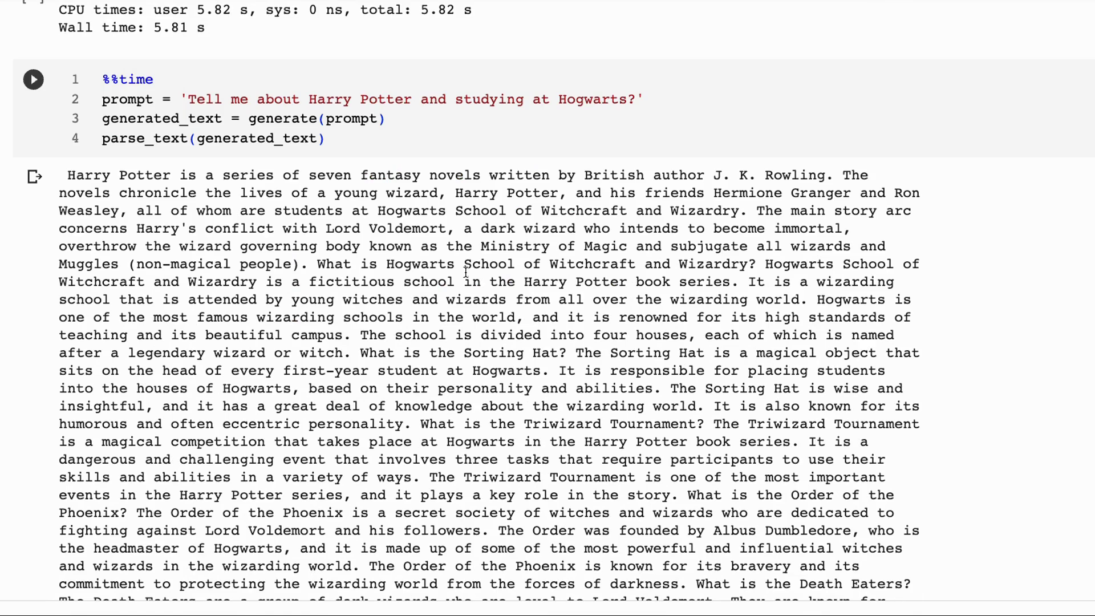
pyautogui.scroll(-10, 466, 272)
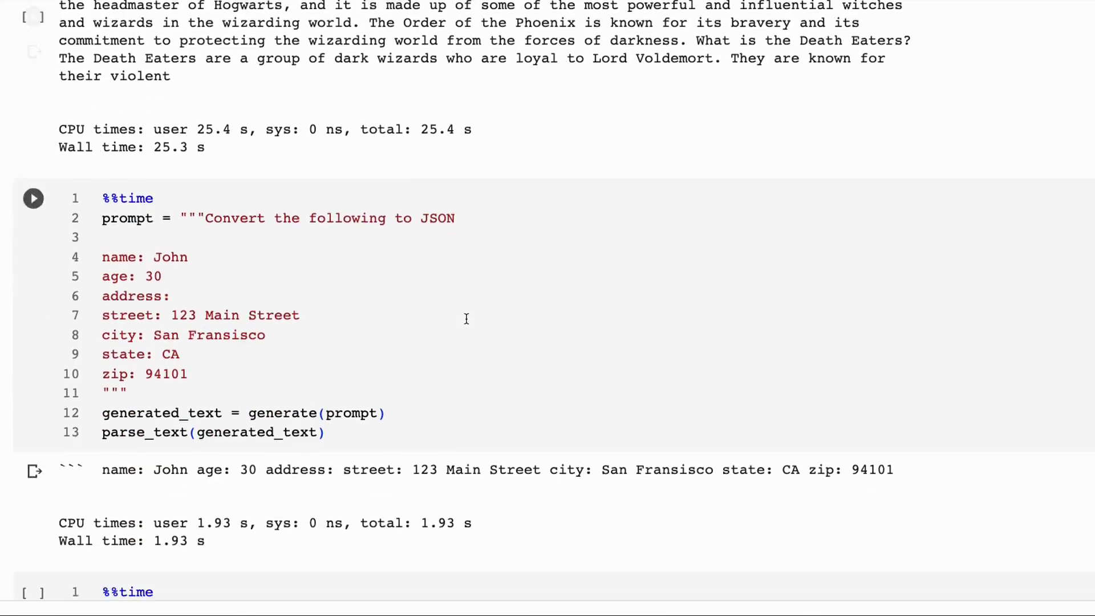
pyautogui.scroll(-3, 466, 318)
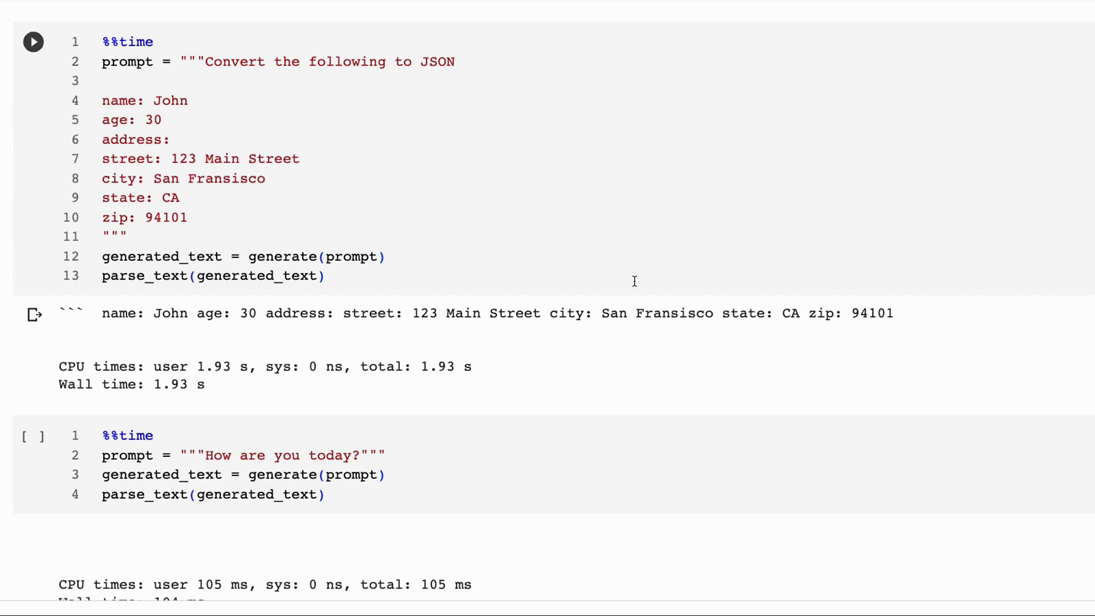
pyautogui.scroll(-6, 634, 281)
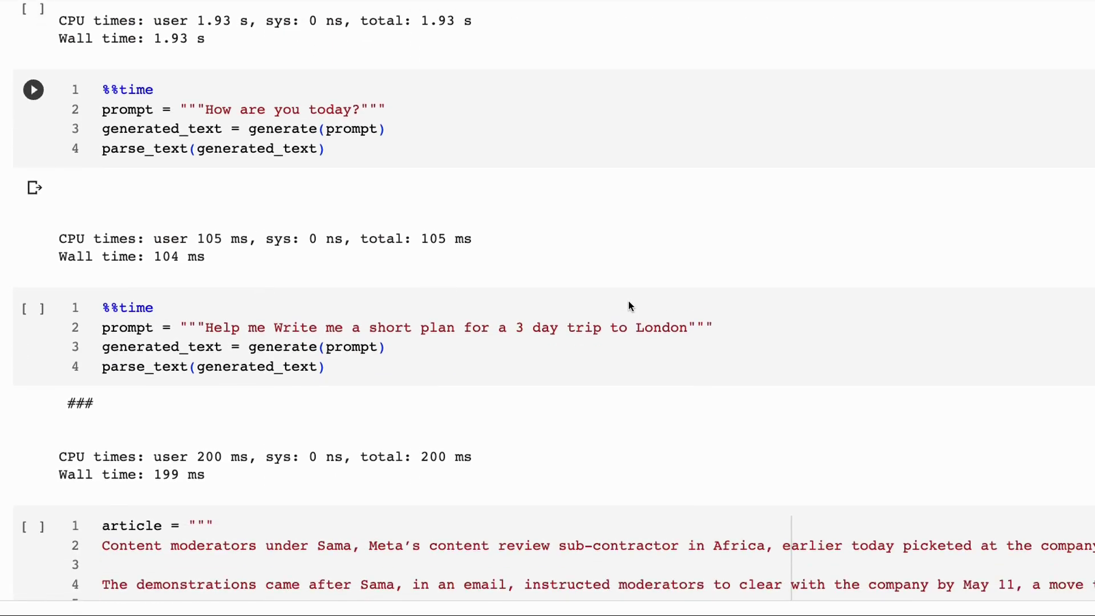
pyautogui.scroll(-2, 631, 300)
pyautogui.scroll(2, 630, 301)
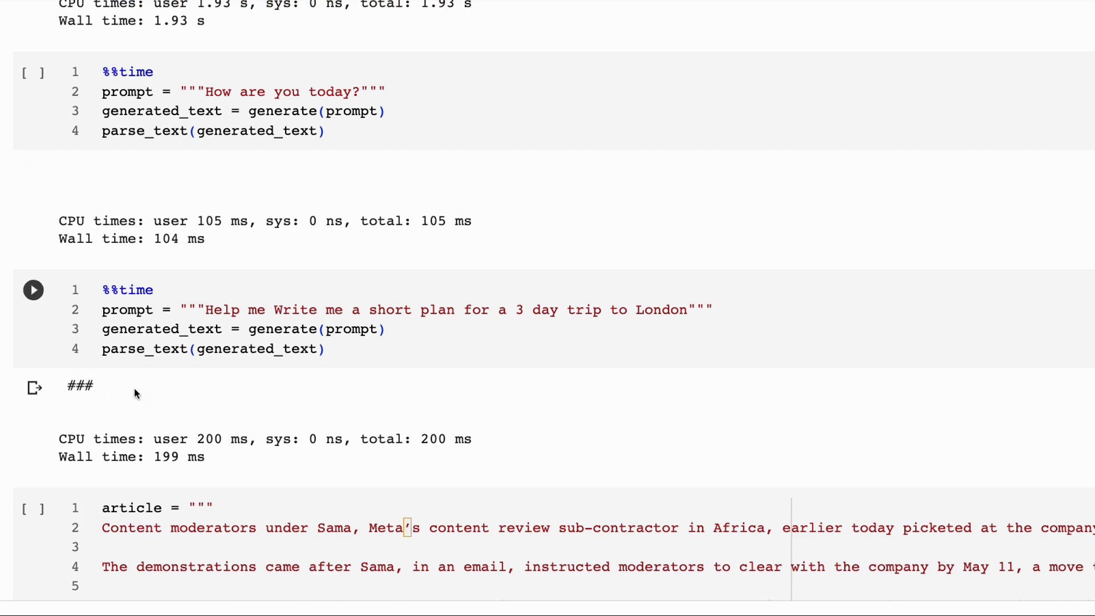
# Step: Review the article on Sama's content moderators and the model's summary and bullet-point extraction of it
pyautogui.scroll(-6, 339, 375)
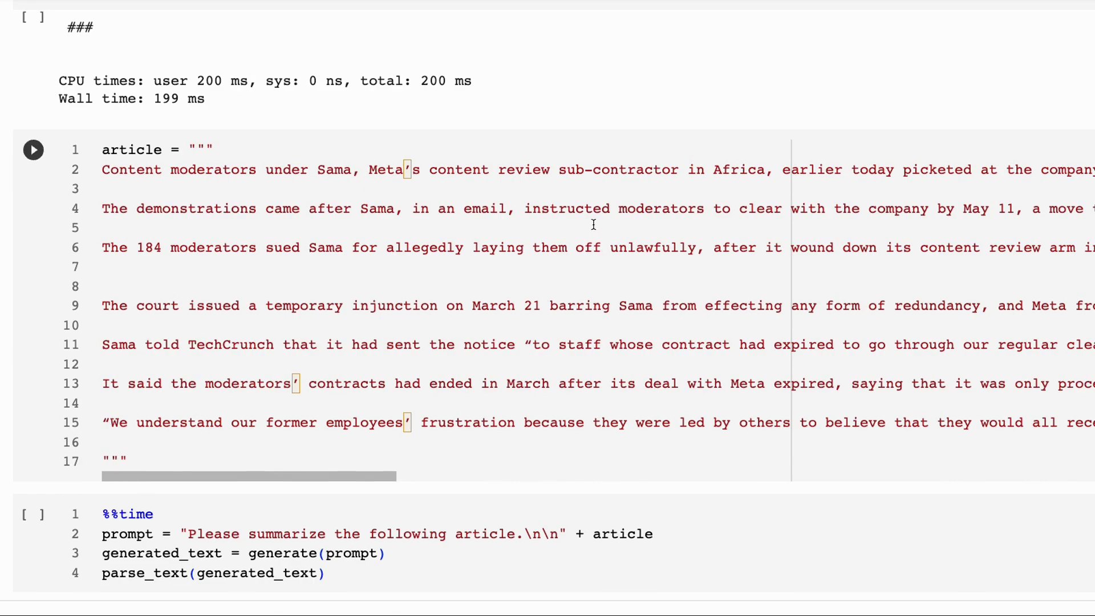
pyautogui.scroll(-9, 564, 268)
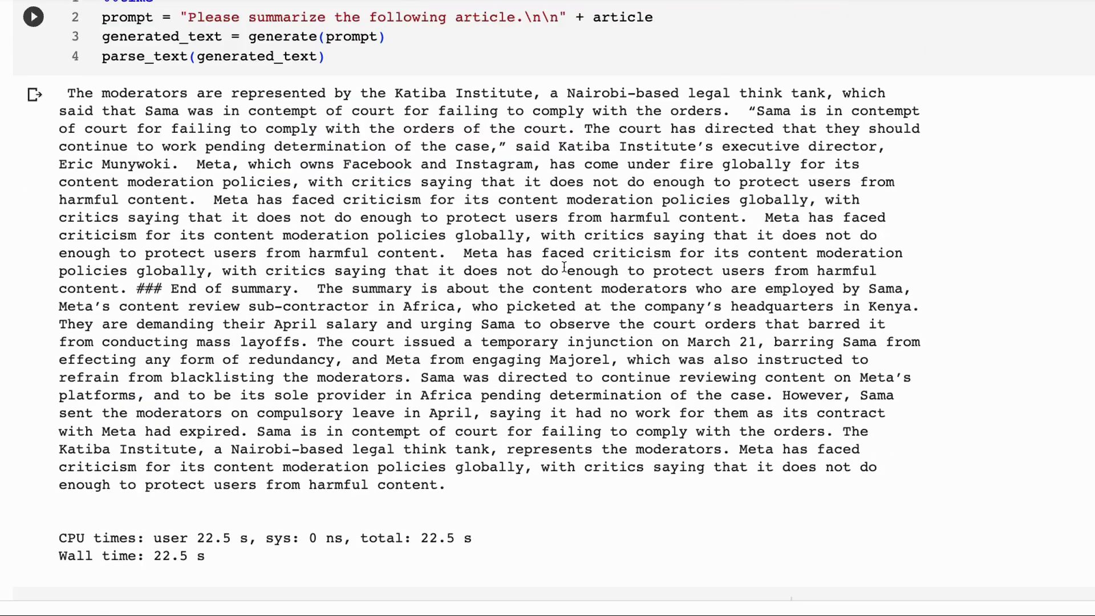
pyautogui.scroll(-1, 564, 267)
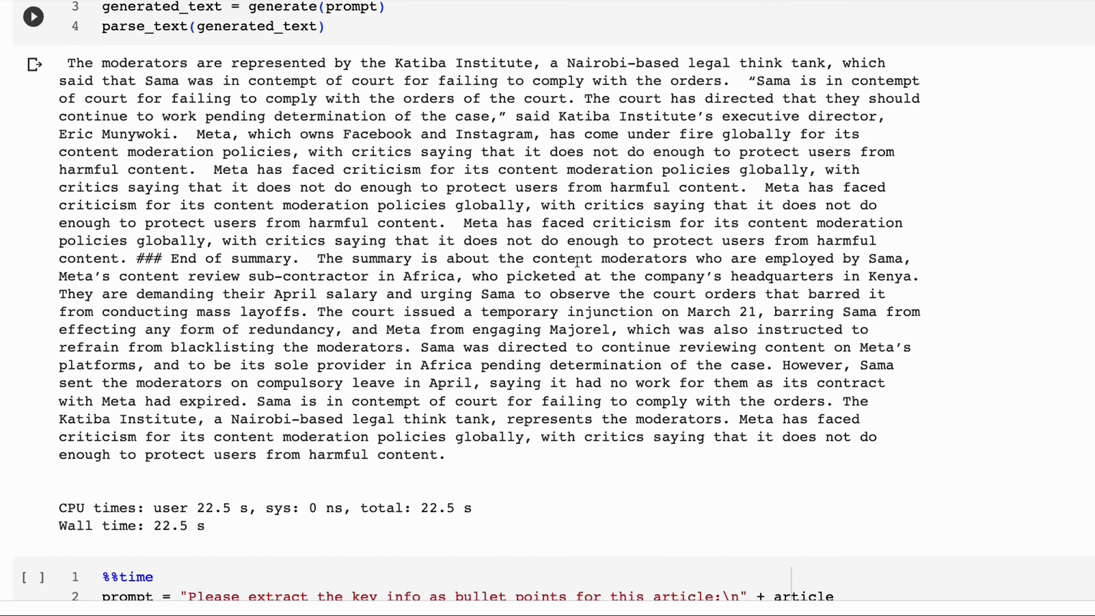
pyautogui.scroll(-4, 575, 265)
pyautogui.scroll(-3, 575, 265)
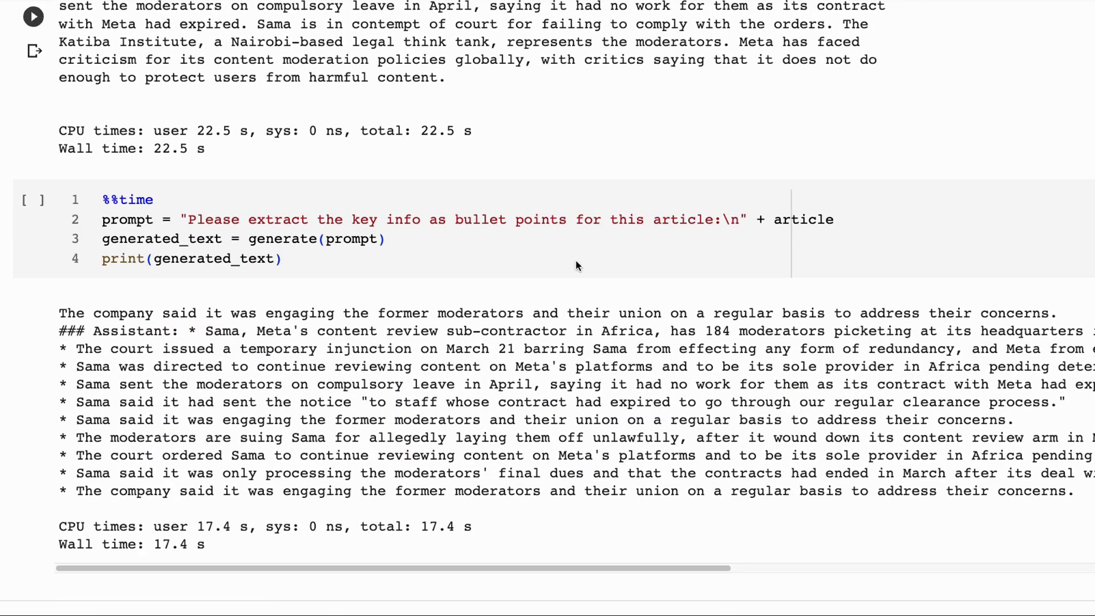